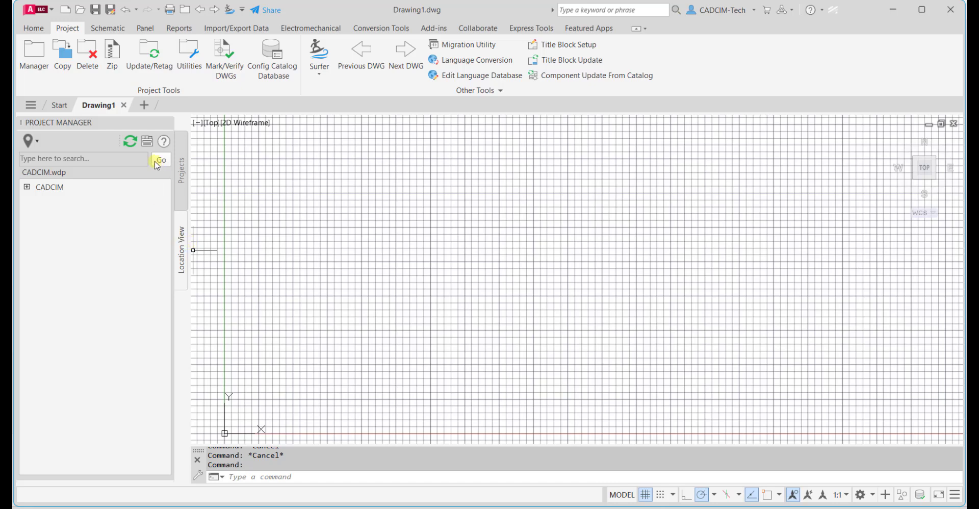
# Display the details and connections view in the Project Manager and list the components of the CADCIM project.
pyautogui.click(146, 141)
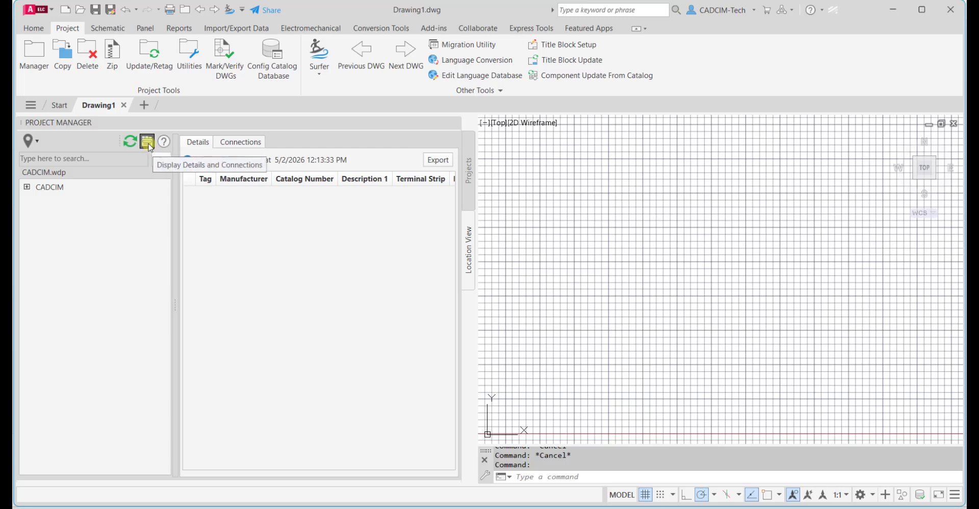
pyautogui.click(50, 188)
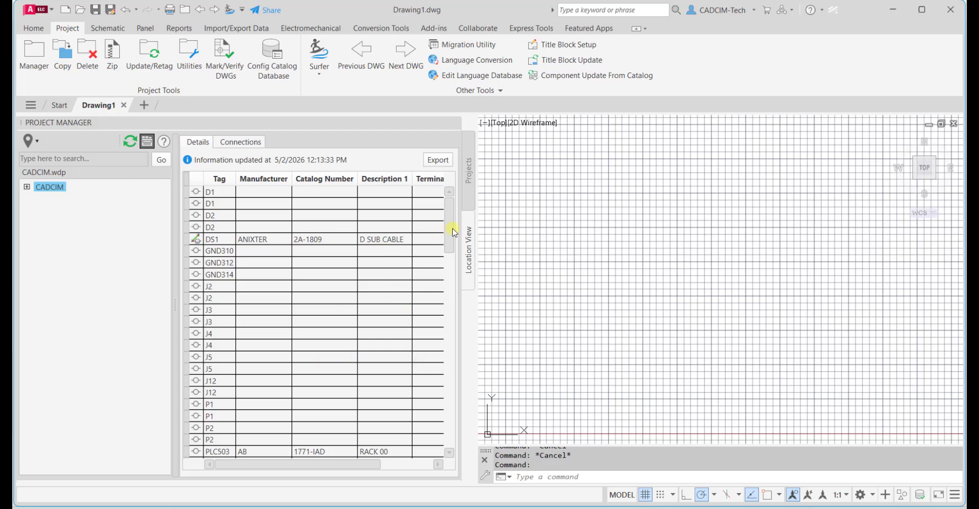
pyautogui.moveTo(454, 232); pyautogui.dragTo(451, 335)
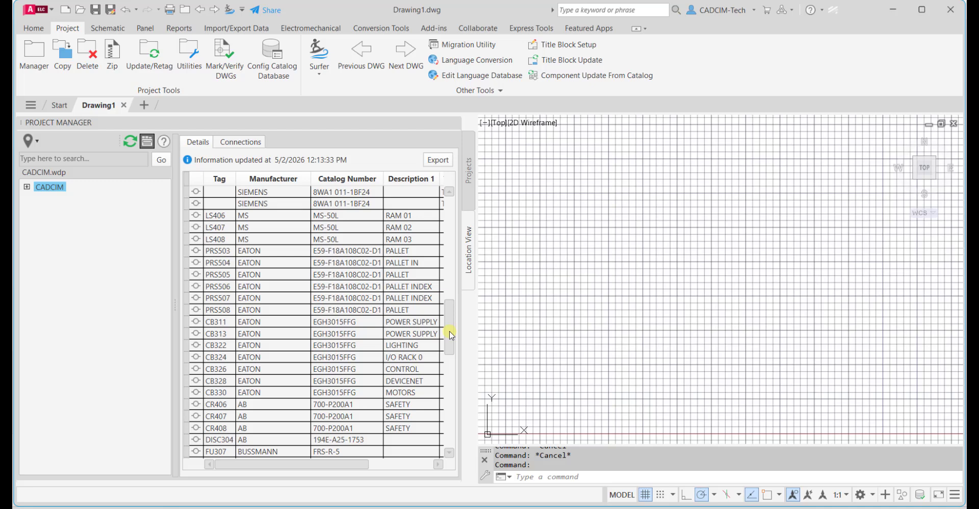
# Surf from component LS406 to its reference at sheet 4, 406 in the drawing, and close the Surf dialog.
pyautogui.rightClick(209, 220)
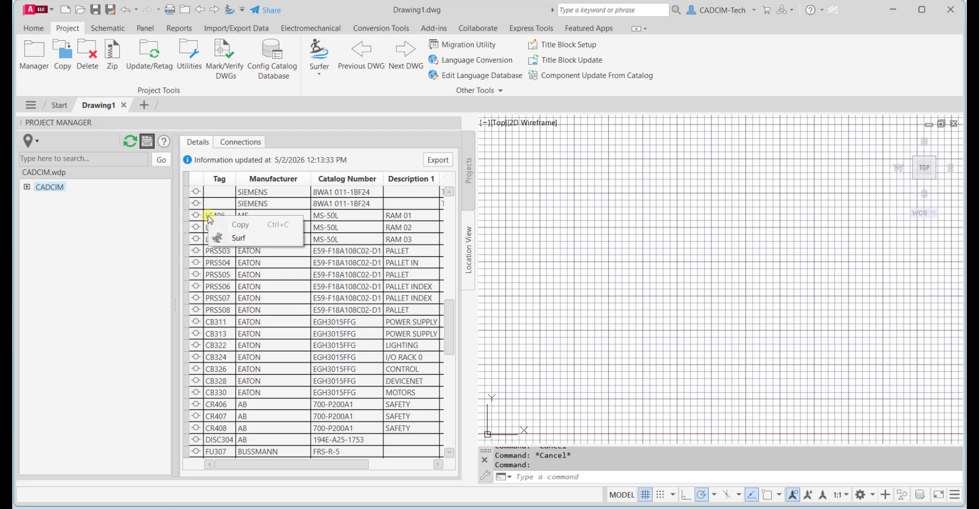
pyautogui.click(238, 236)
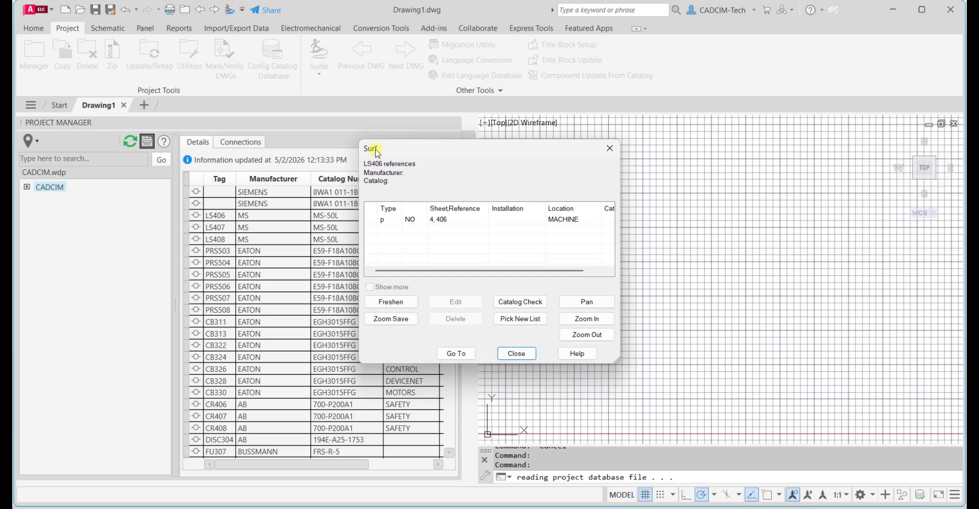
pyautogui.click(398, 224)
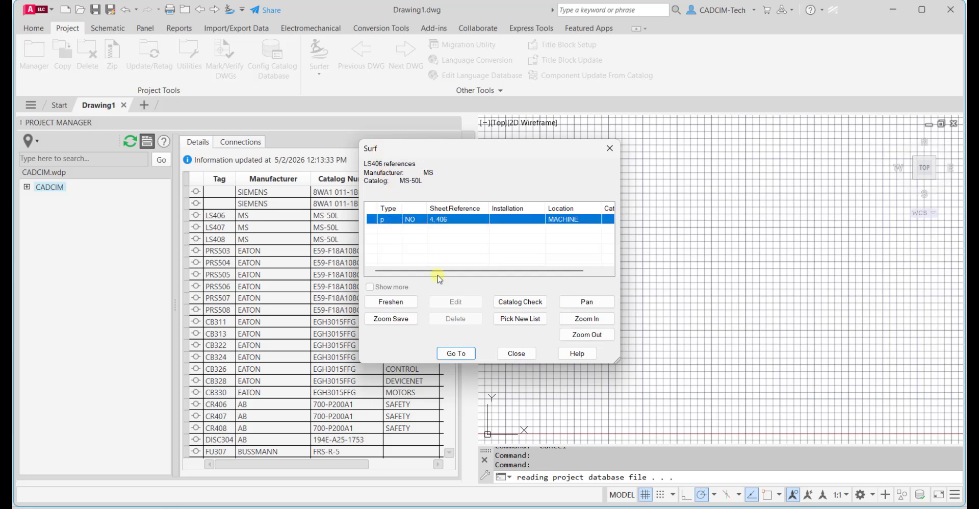
pyautogui.click(453, 352)
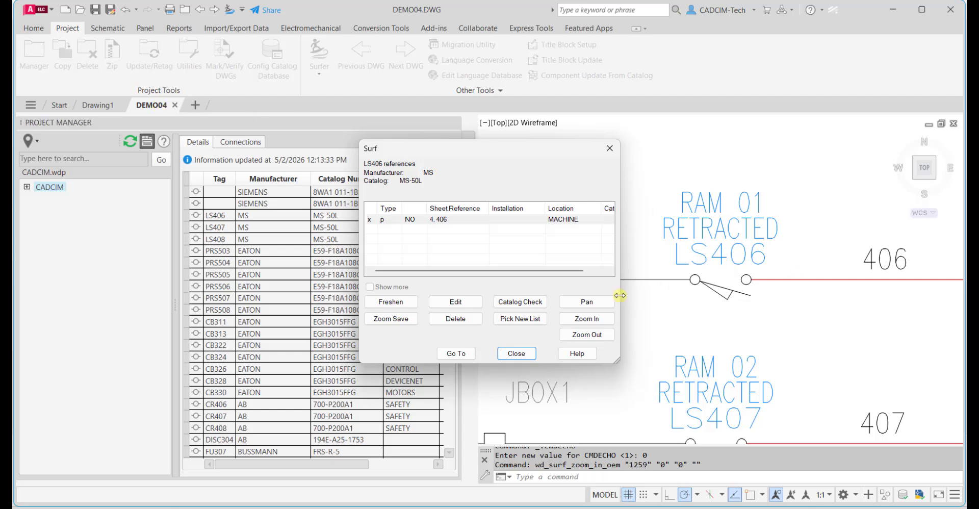
pyautogui.click(507, 356)
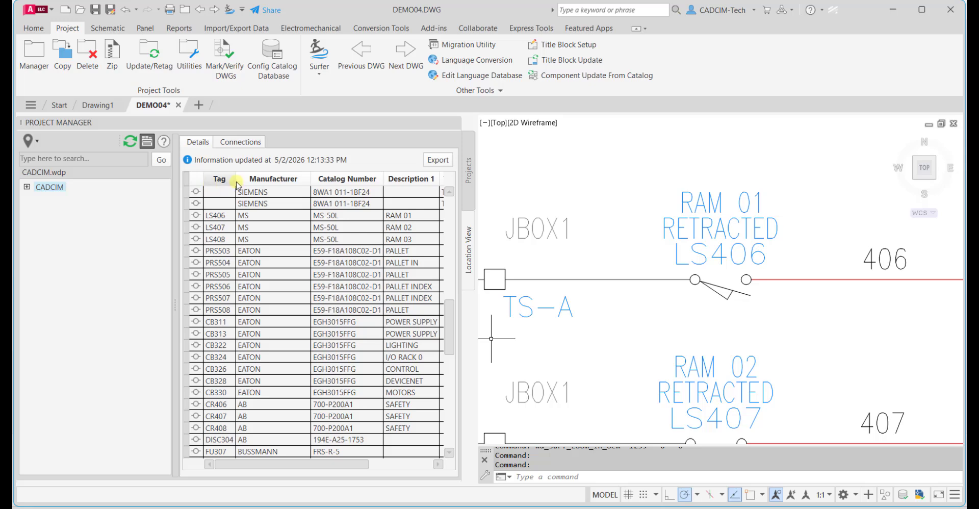
# Add the Category, Rating 1, Terminal Number and Location columns to the component details table.
pyautogui.moveTo(245, 463)
pyautogui.mouseDown()
pyautogui.moveTo(316, 463)
pyautogui.moveTo(243, 465)
pyautogui.mouseUp()
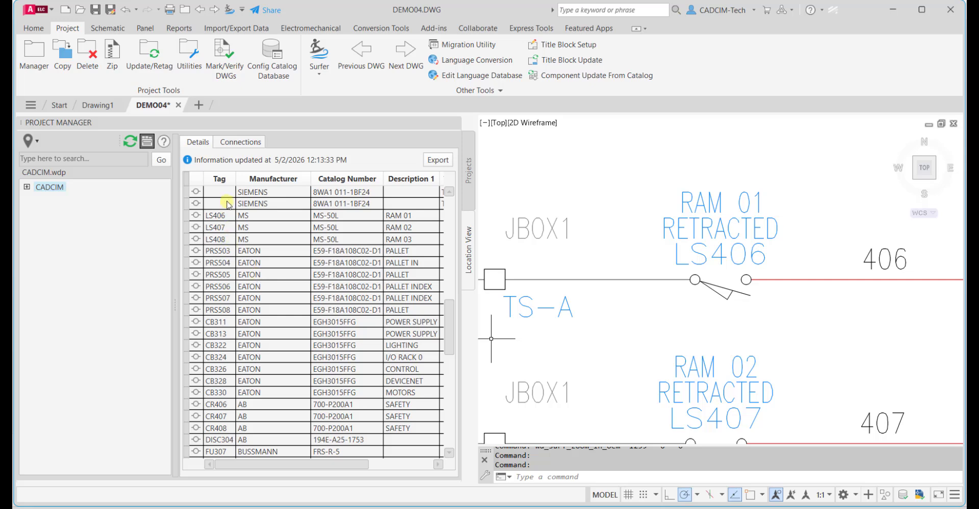
pyautogui.rightClick(227, 183)
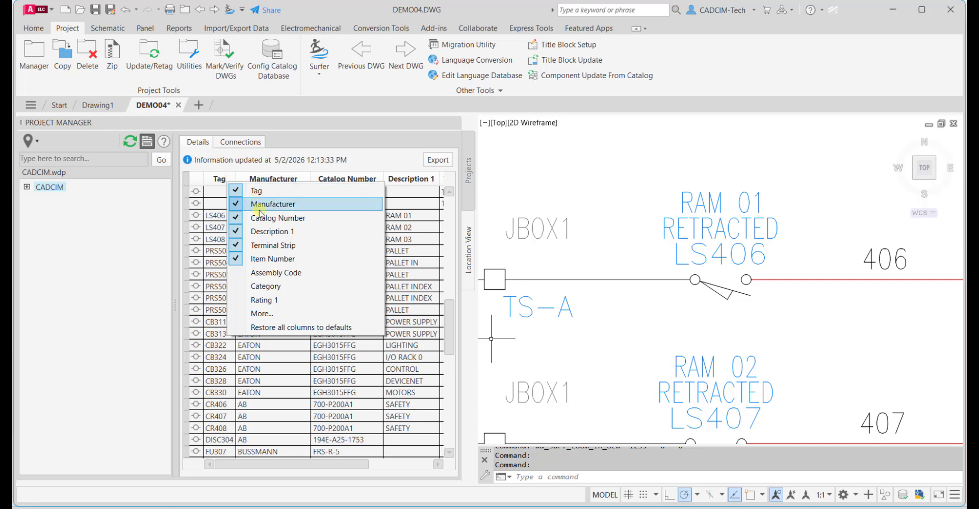
pyautogui.click(272, 314)
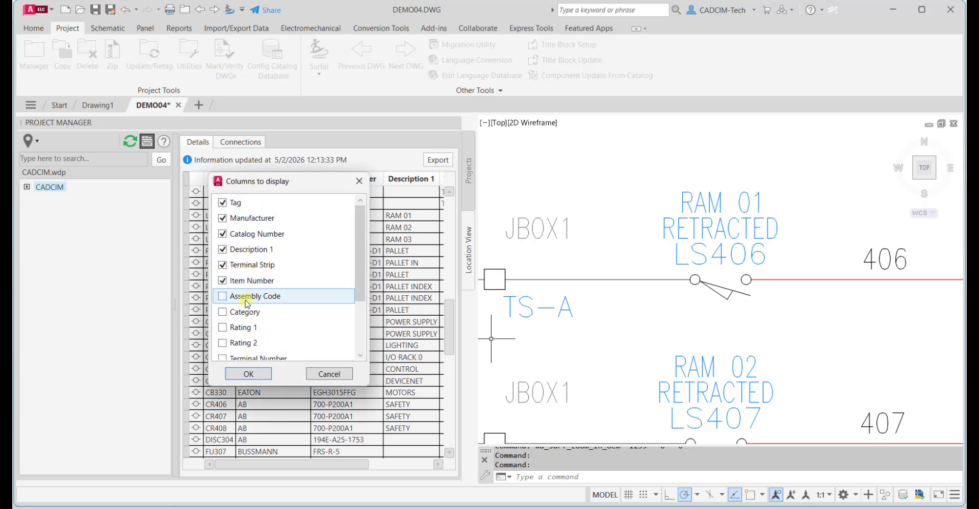
pyautogui.click(223, 312)
pyautogui.click(223, 327)
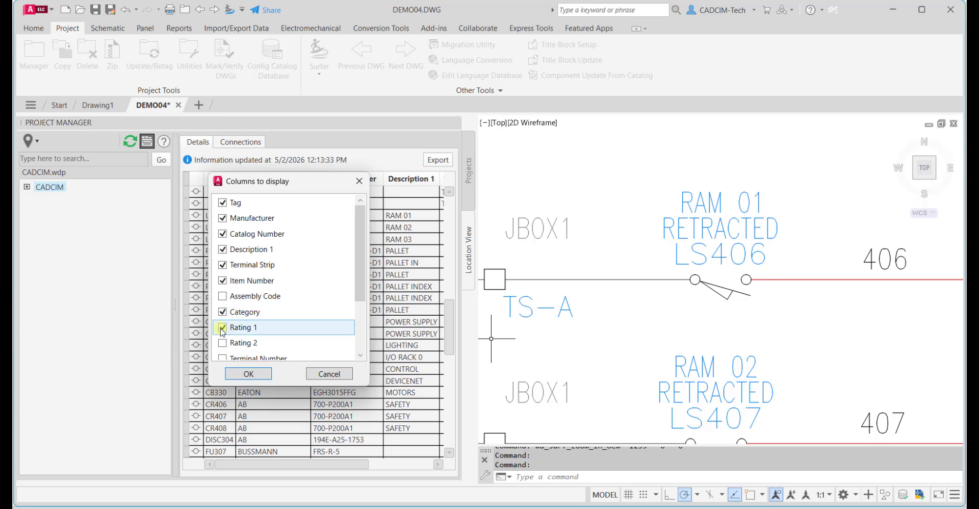
pyautogui.scroll(-1, 227, 347)
pyautogui.click(222, 311)
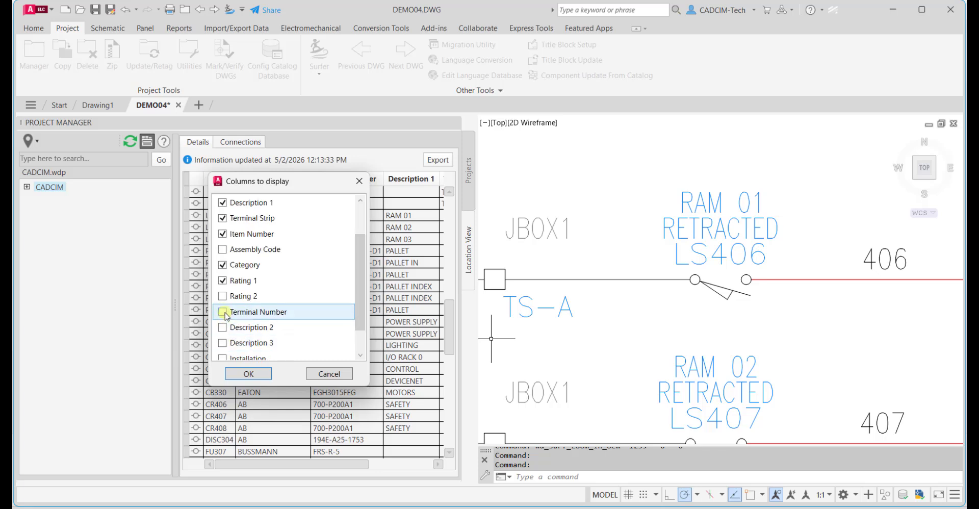
pyautogui.scroll(-1, 227, 337)
pyautogui.click(226, 343)
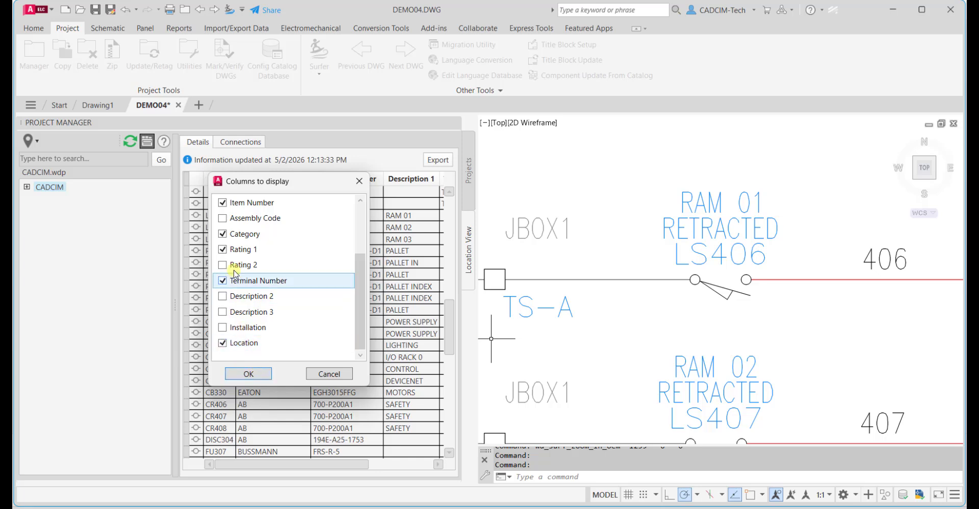
pyautogui.click(262, 375)
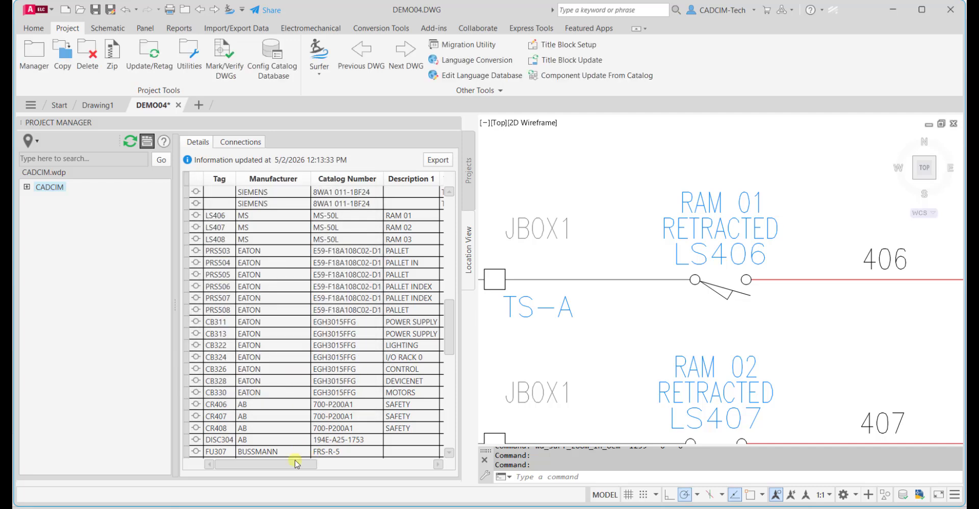
# Export the component details as the comma-delimited file ComponentDetails in the Proj\CADCIM folder.
pyautogui.moveTo(292, 466); pyautogui.dragTo(314, 453)
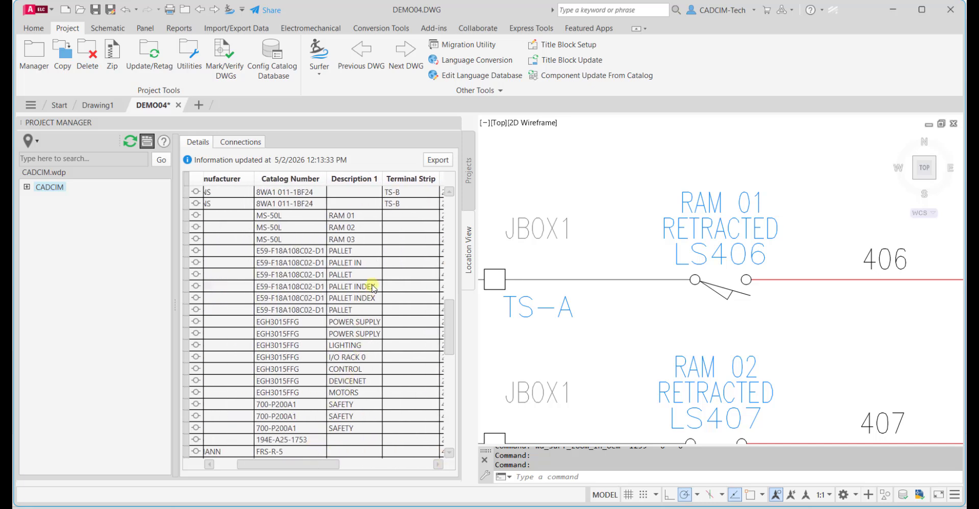
pyautogui.click(437, 160)
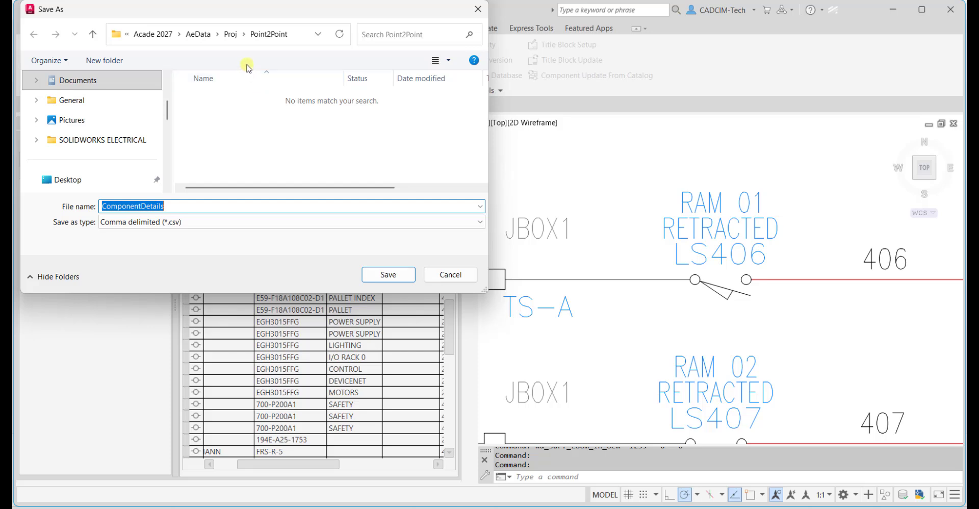
pyautogui.click(231, 35)
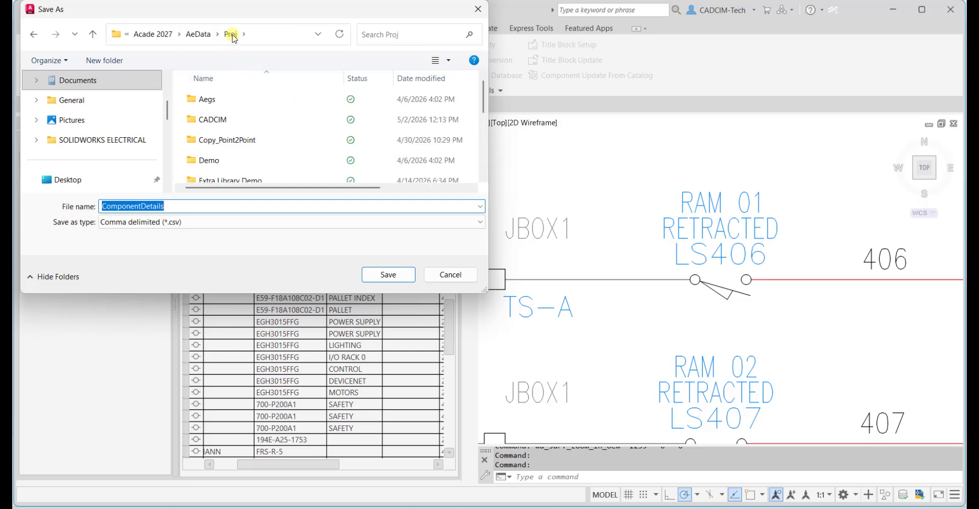
pyautogui.doubleClick(218, 119)
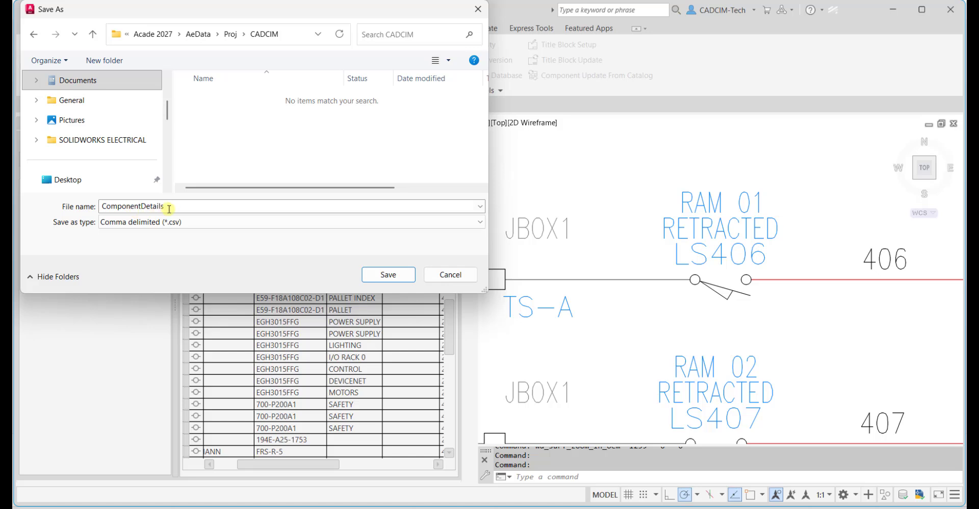
pyautogui.moveTo(169, 208); pyautogui.dragTo(52, 219)
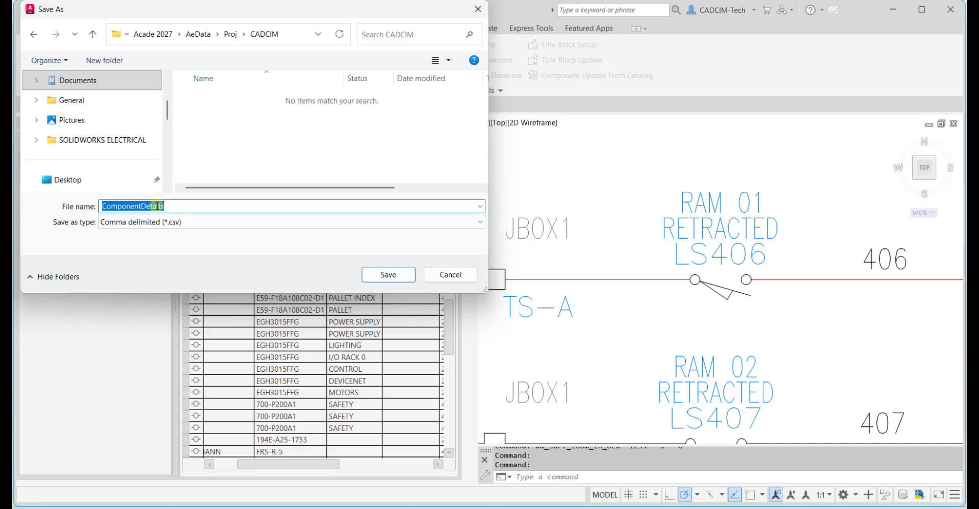
pyautogui.click(185, 204)
pyautogui.click(387, 275)
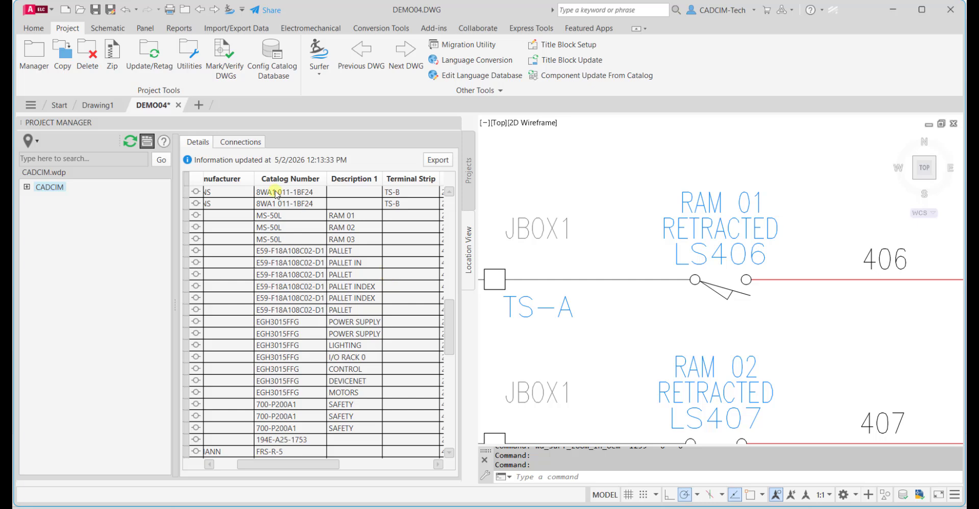
# Show the project's connections and add the Wire Type, Wire Color and Wire Gauge columns to the table.
pyautogui.click(250, 144)
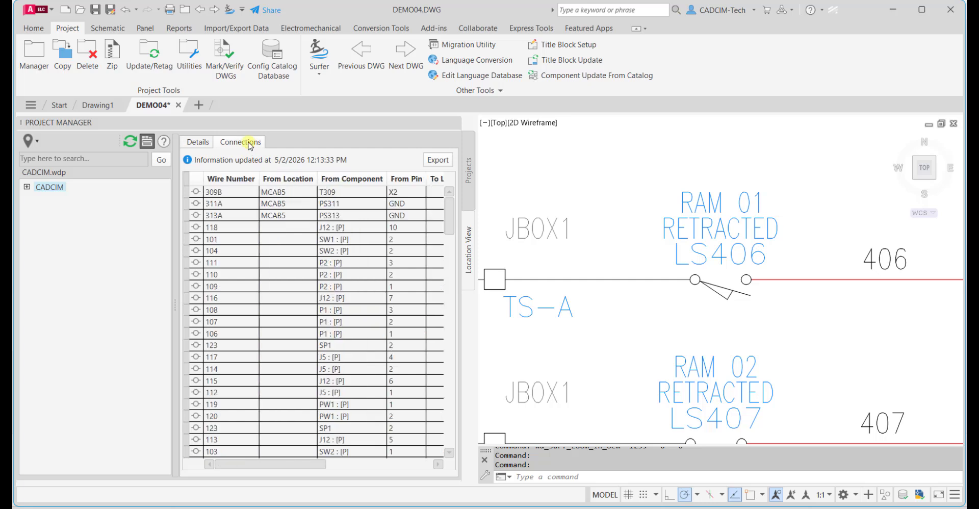
pyautogui.rightClick(237, 185)
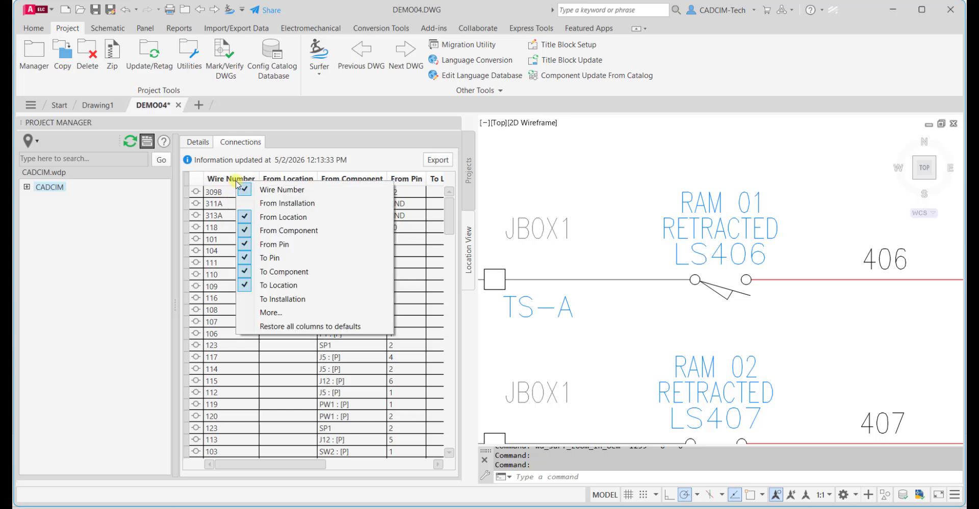
pyautogui.click(283, 312)
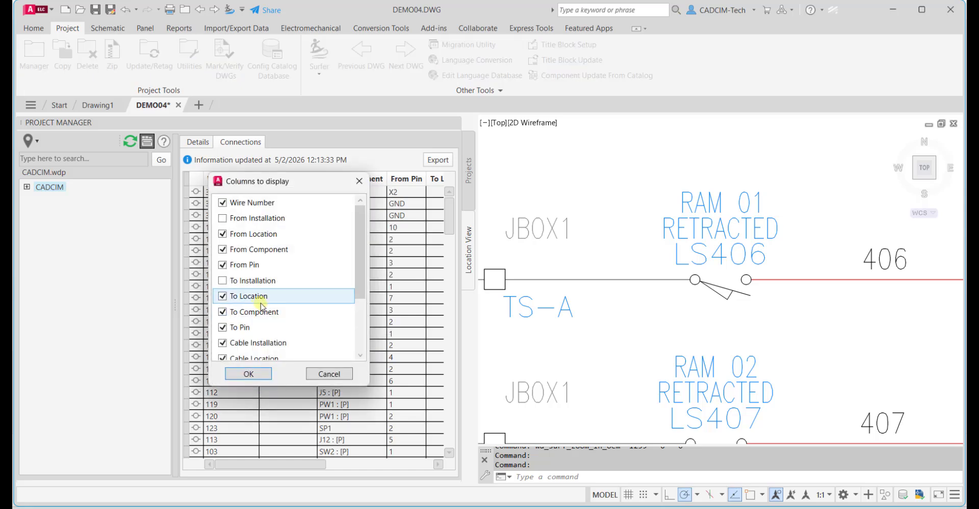
pyautogui.scroll(-2, 261, 304)
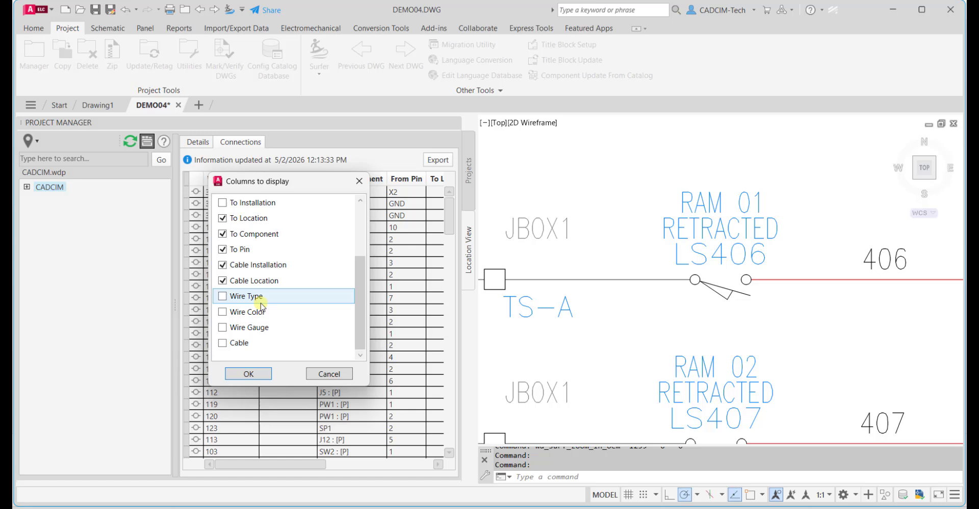
pyautogui.click(222, 296)
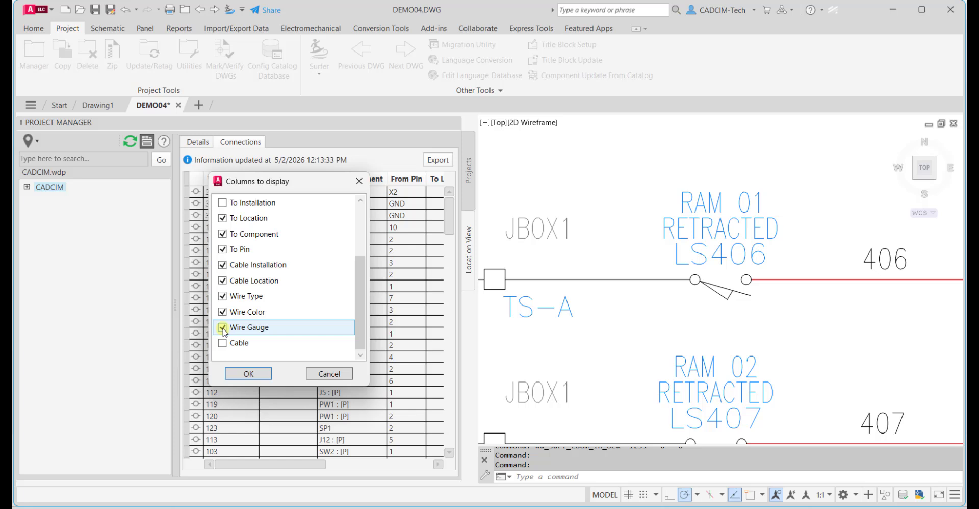
pyautogui.click(241, 373)
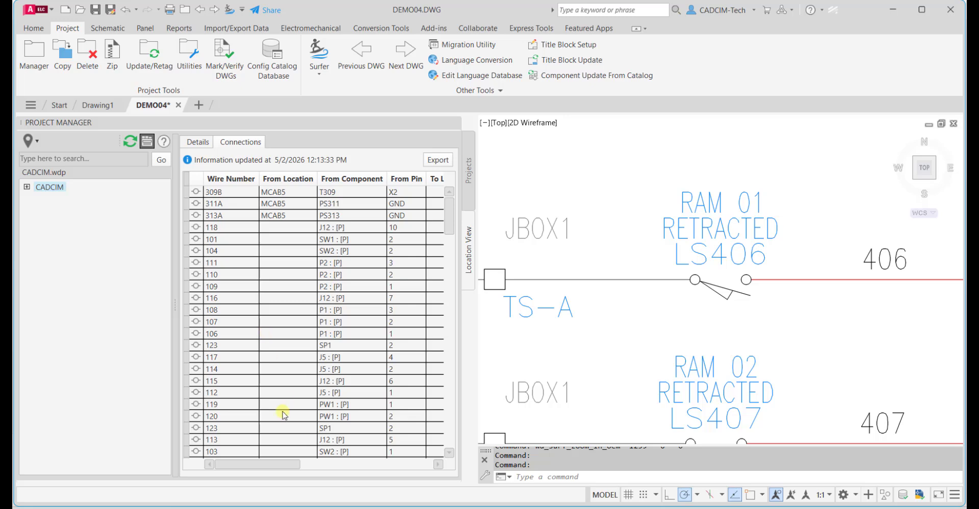
# Export the connections as the comma-delimited file ConnectionDetails in the Proj\CADCIM folder.
pyautogui.moveTo(270, 467); pyautogui.dragTo(291, 453)
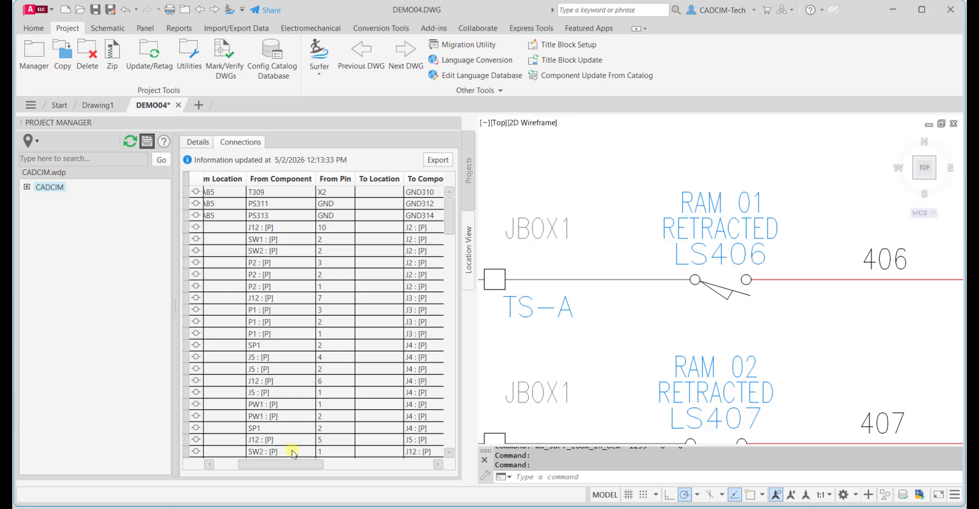
pyautogui.click(447, 161)
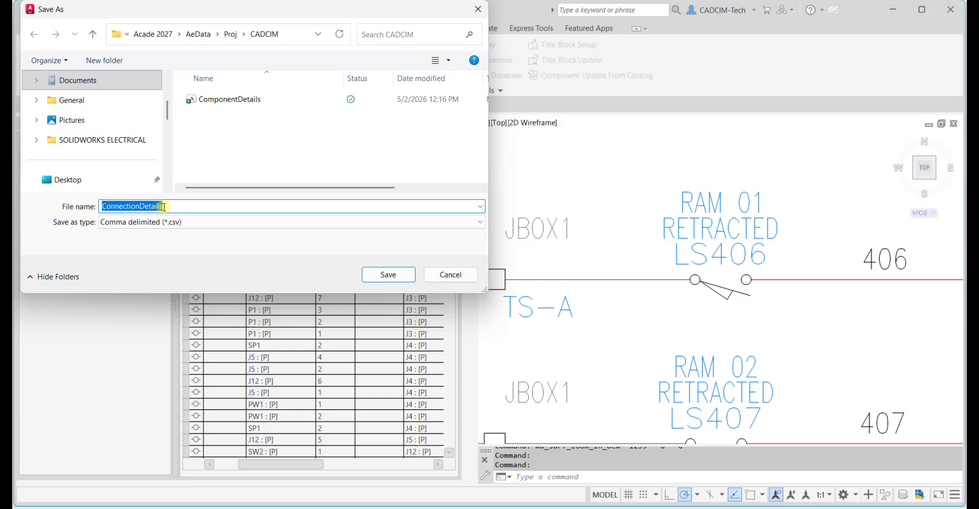
pyautogui.click(388, 273)
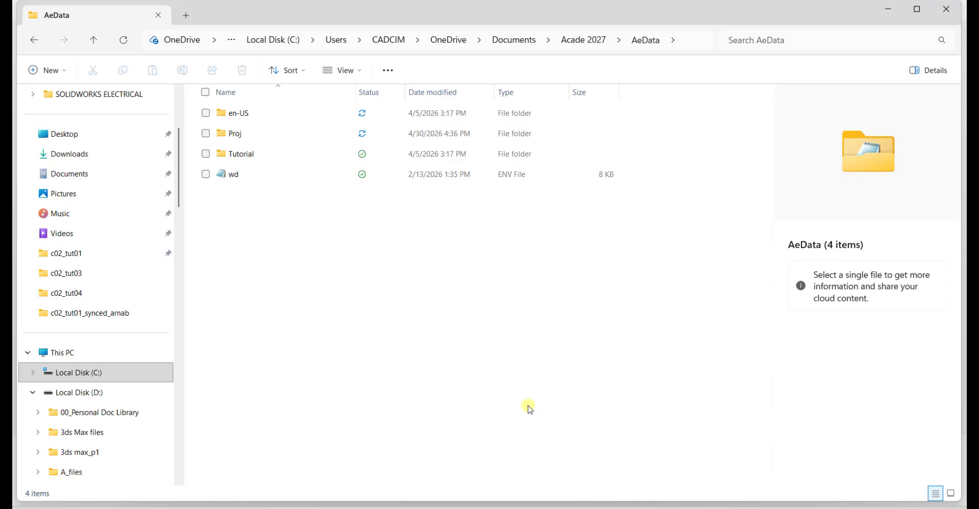
# Switch to File Explorer and open the exported ConnectionDetails and ComponentDetails files from the Proj\CADCIM folder in Excel.
pyautogui.doubleClick(286, 136)
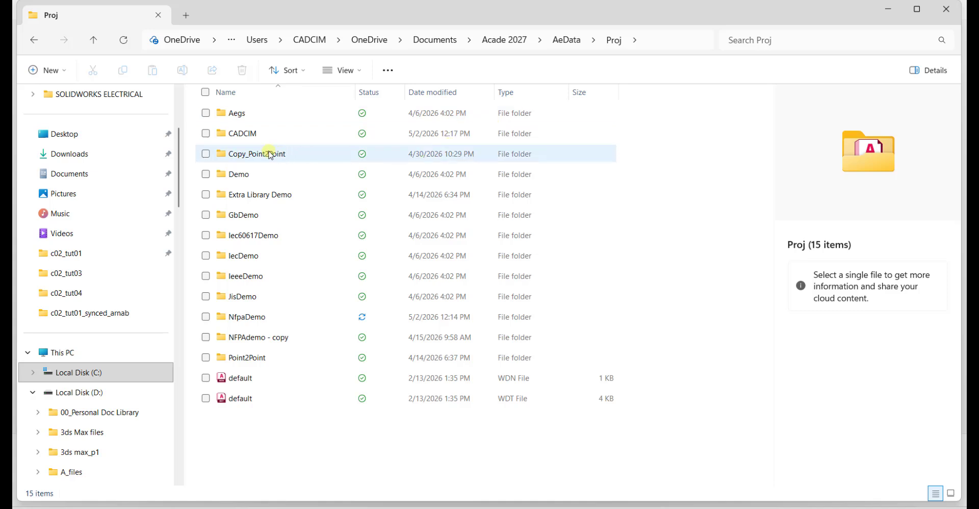
pyautogui.doubleClick(249, 136)
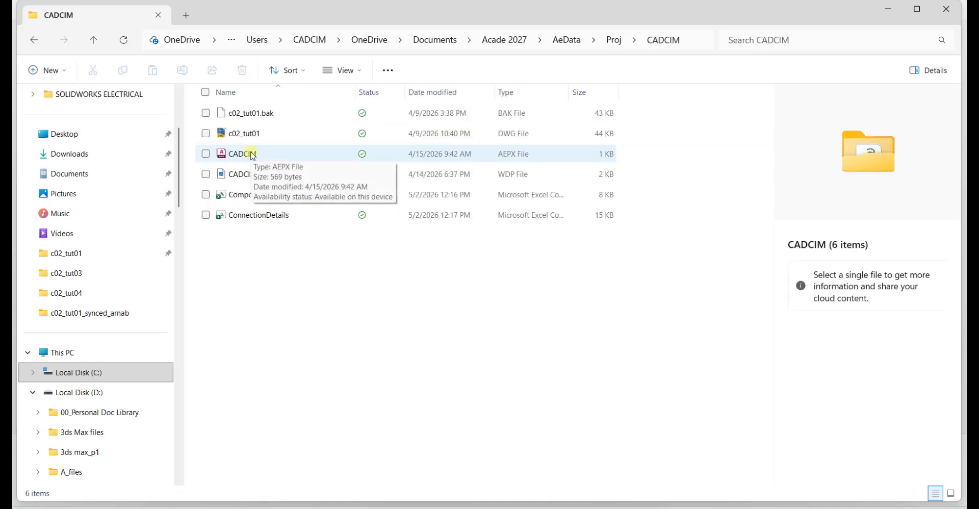
pyautogui.click(263, 219)
pyautogui.doubleClick(264, 219)
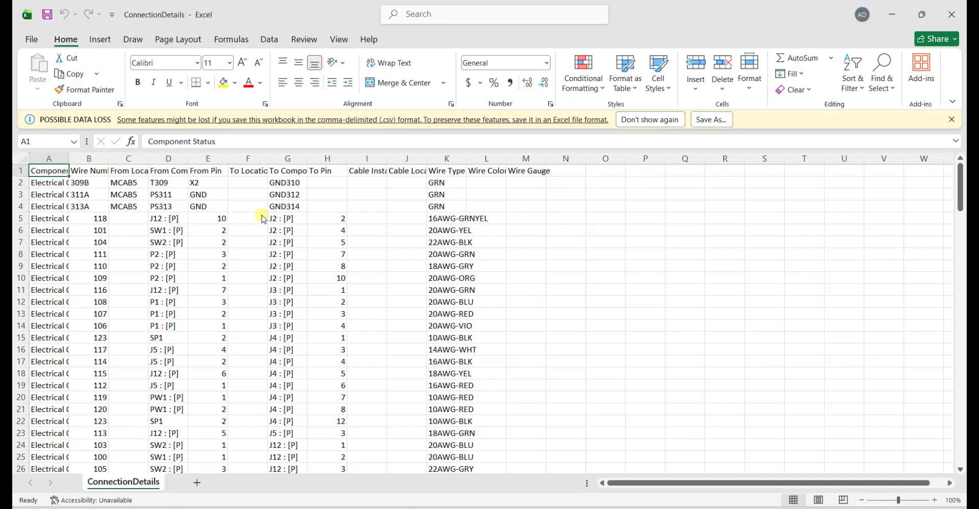
pyautogui.hotkey('alt', 'Tab')
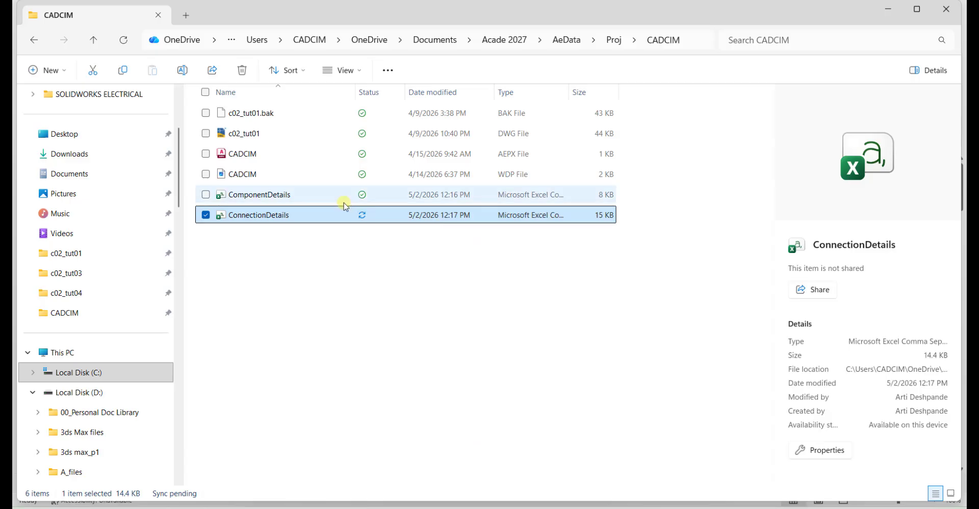
pyautogui.doubleClick(335, 195)
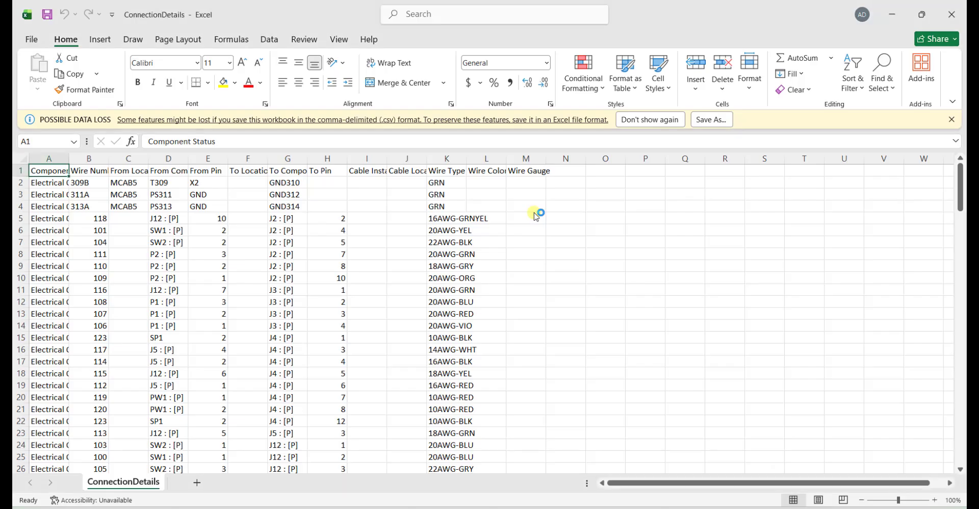